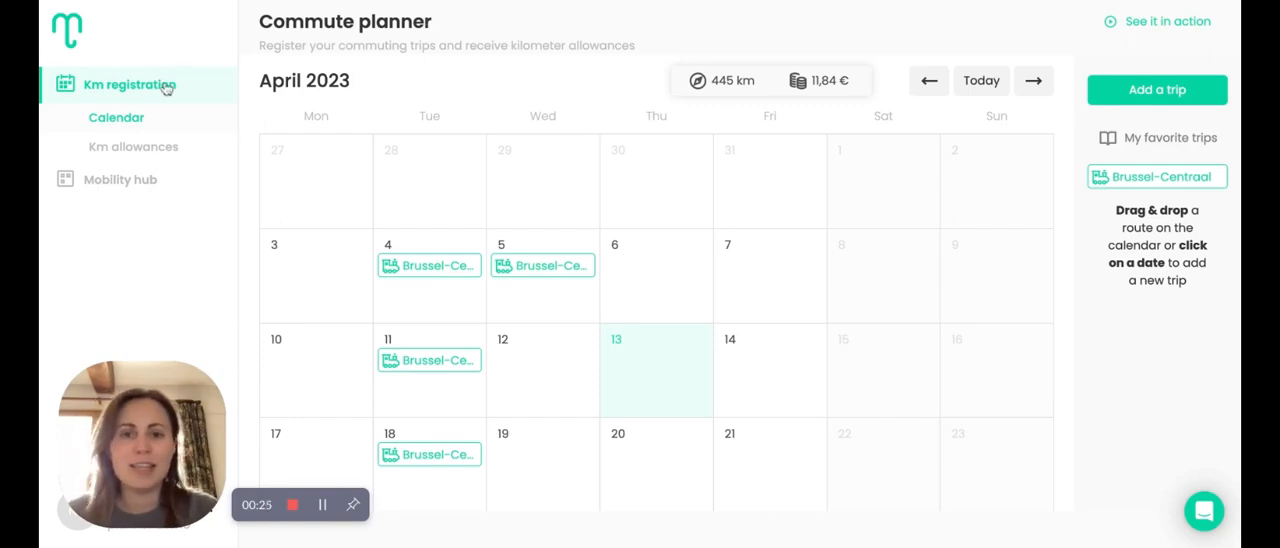
Start a new trip on 13 April 2023 and set its transport mode to Foot
click(662, 371)
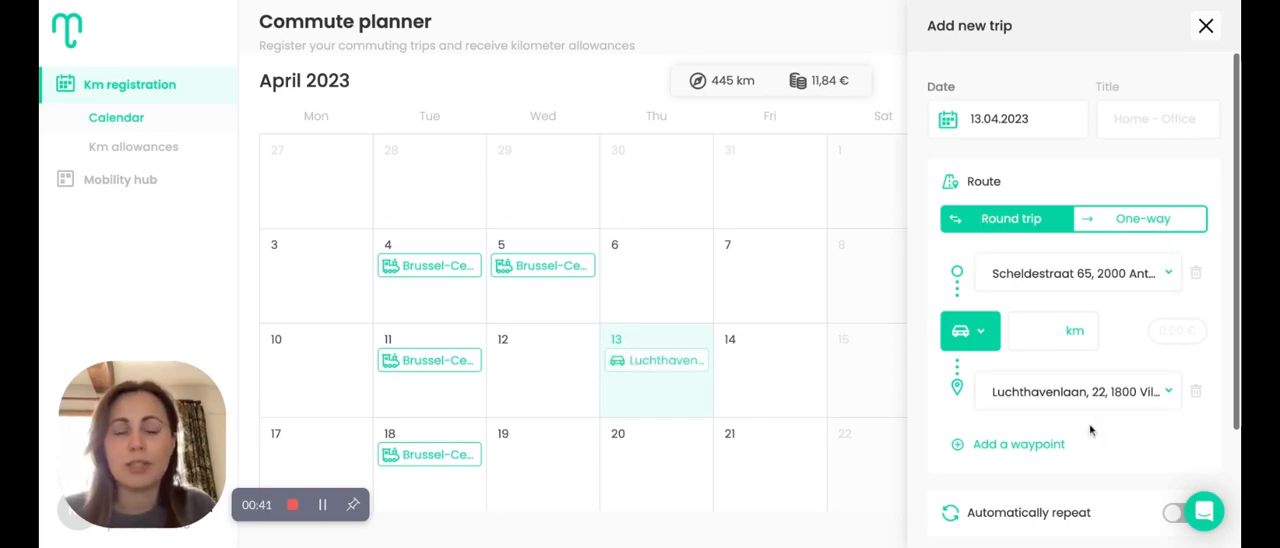
click(968, 331)
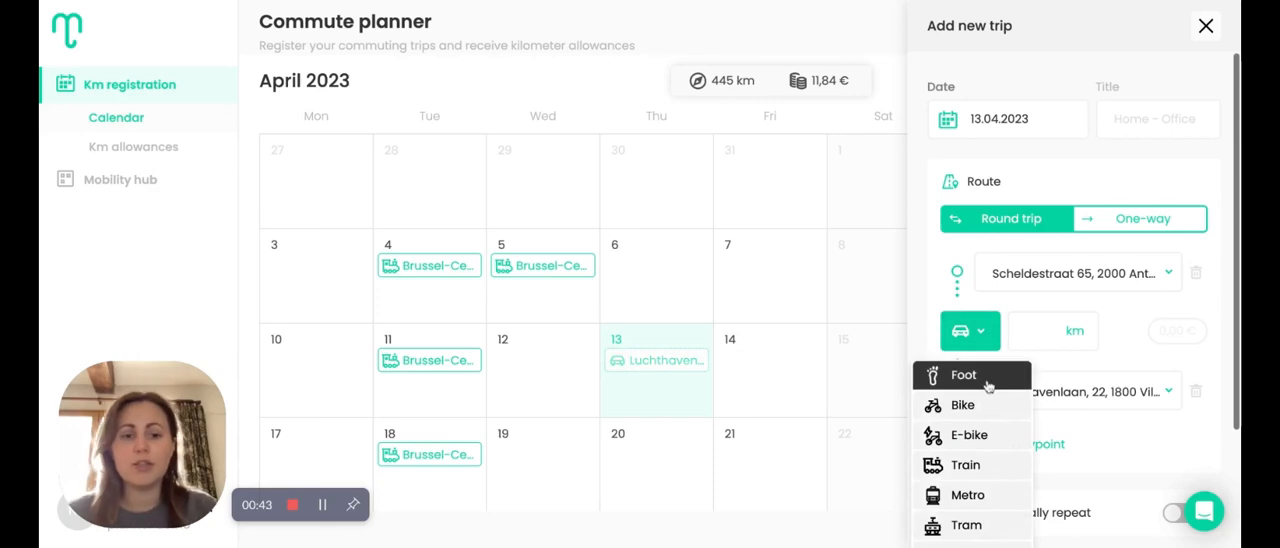
click(985, 375)
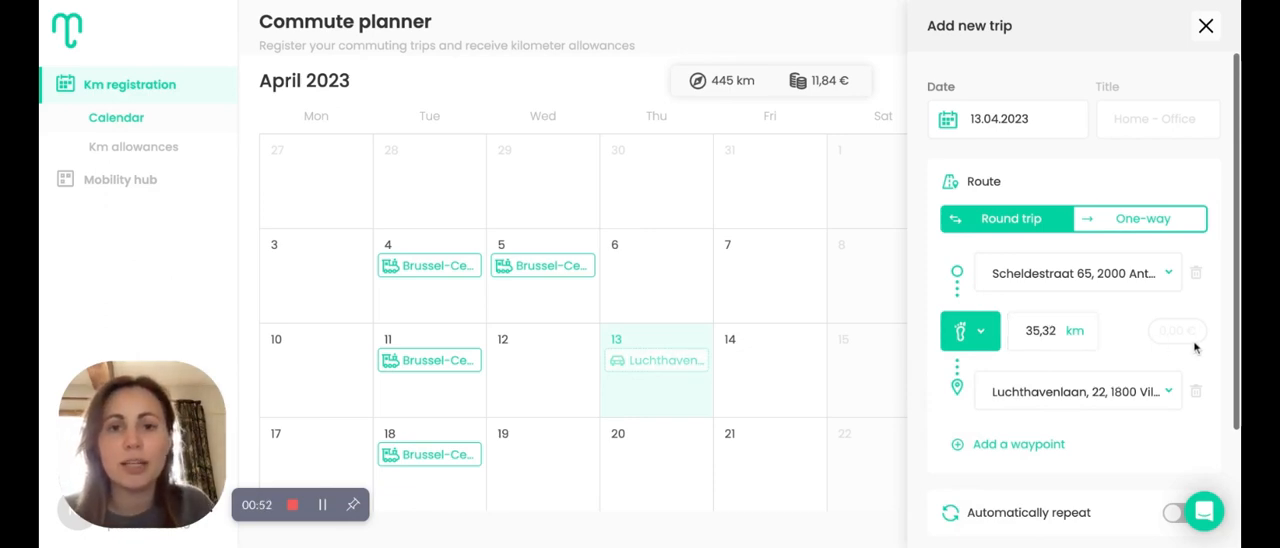
mouse_move(1191, 329)
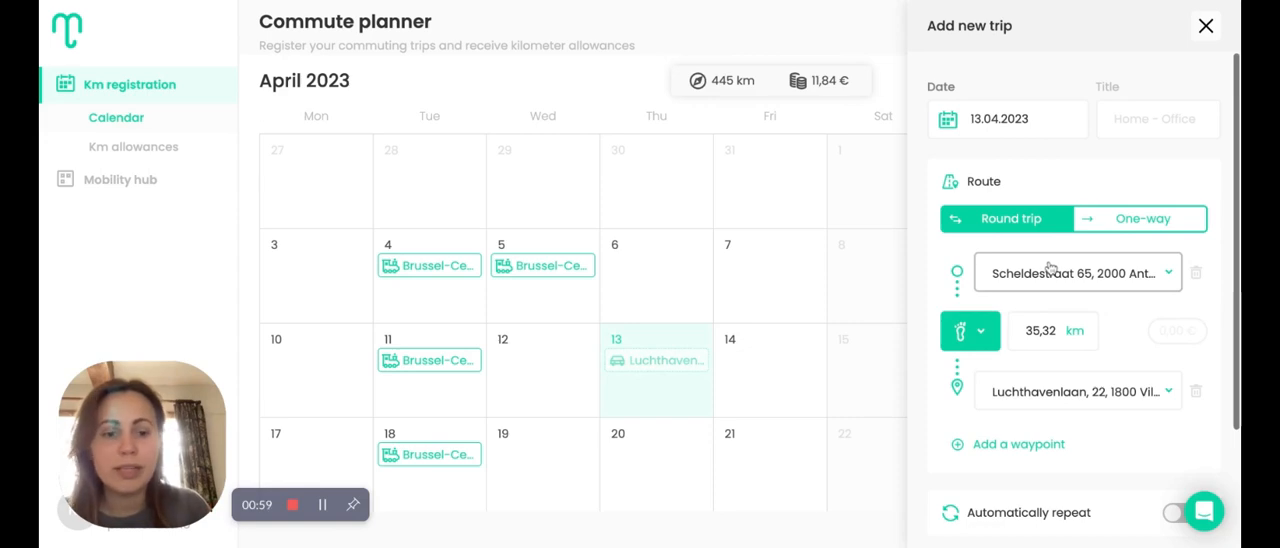
Change the trip's transport mode to Bike
scroll(1122, 397, down, 1)
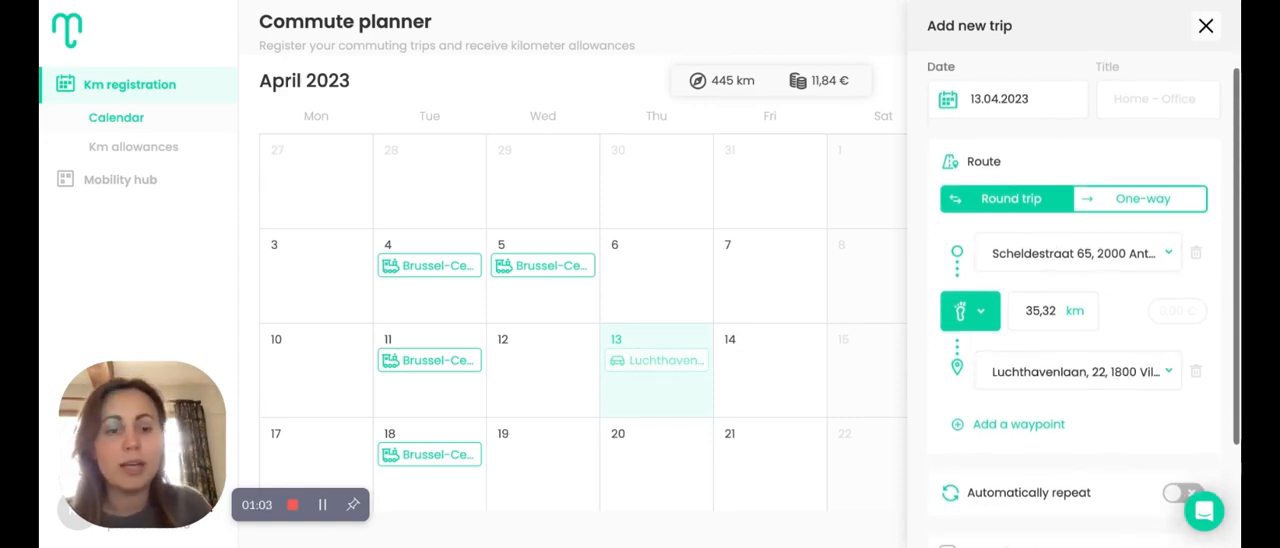
click(969, 311)
click(960, 380)
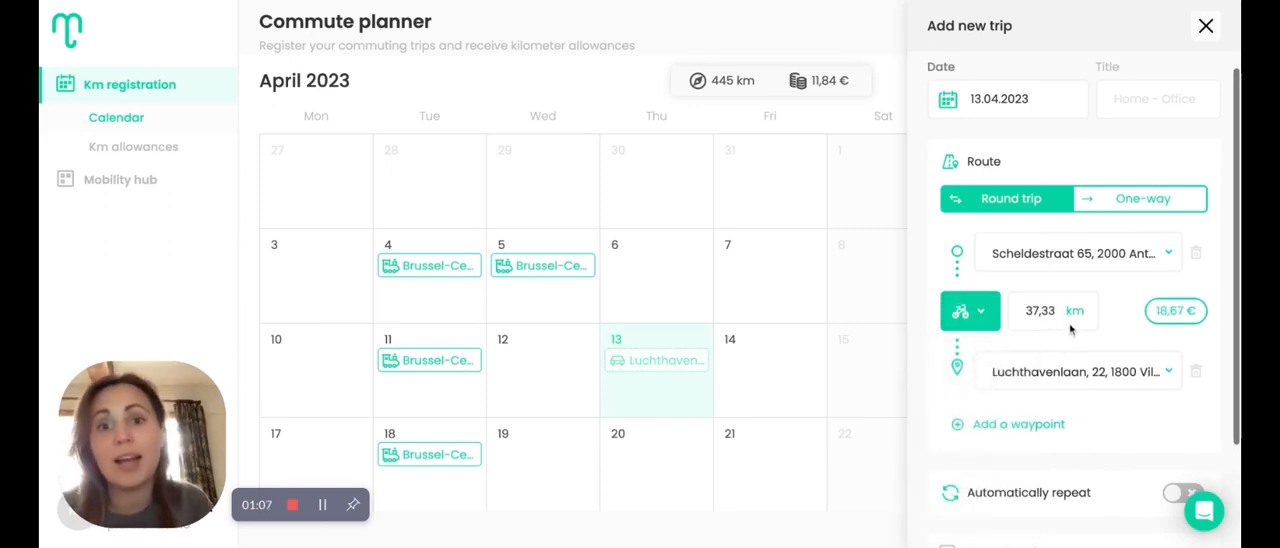
Add a waypoint to the route, search for "Antwerpen" and set the intermediate stop to Antwerpen-Centraal
click(1018, 424)
scroll(1044, 424, down, 1)
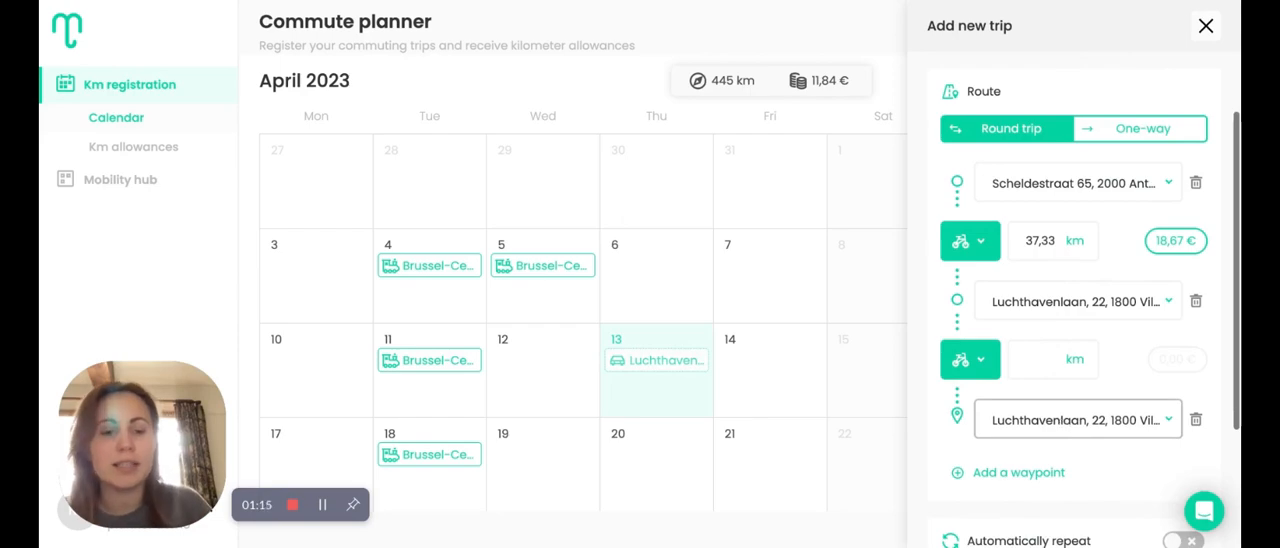
click(1066, 310)
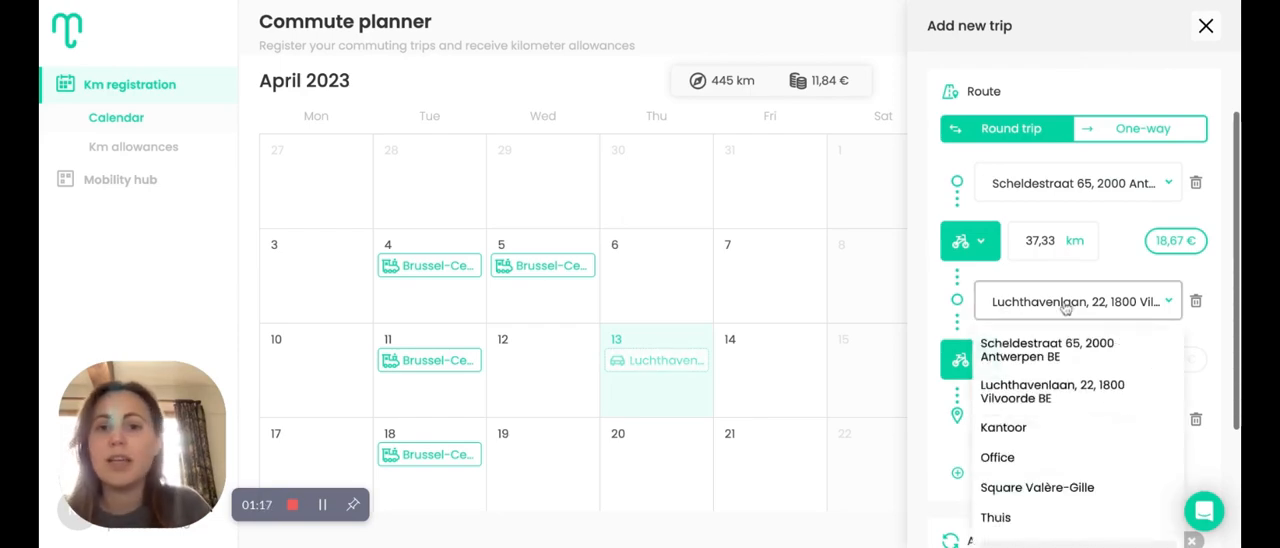
scroll(1069, 406, down, 2)
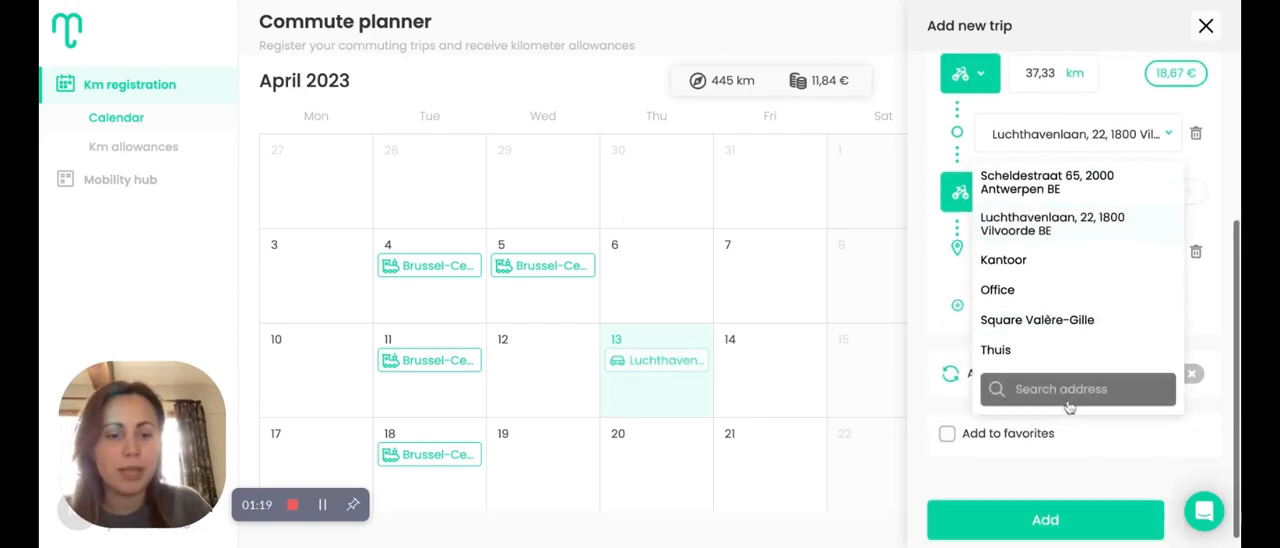
click(1062, 389)
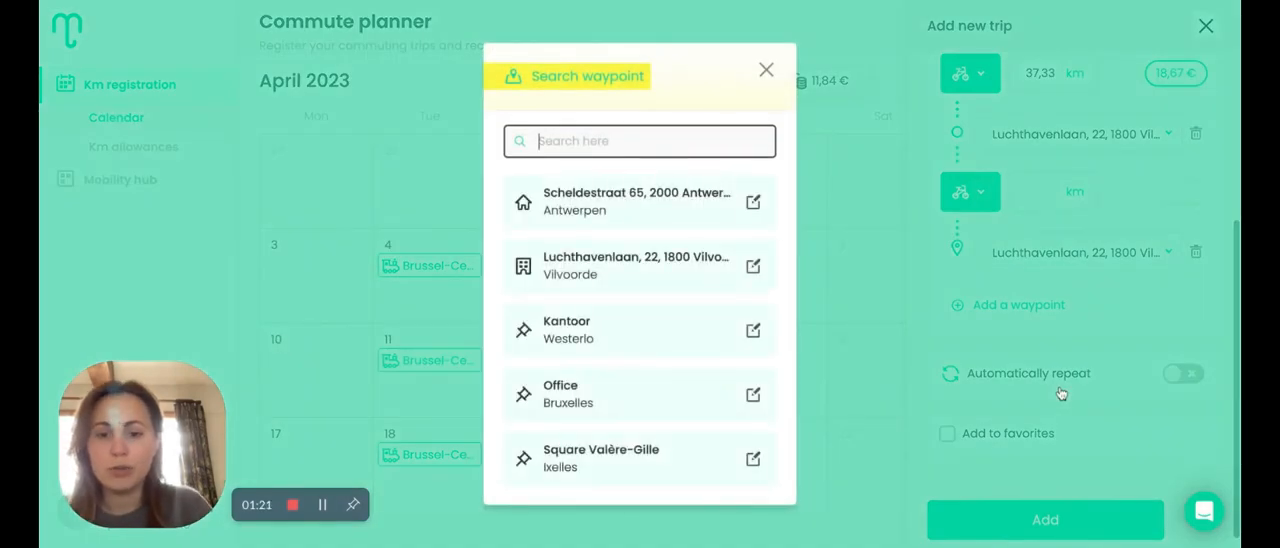
text(Antwerpen)
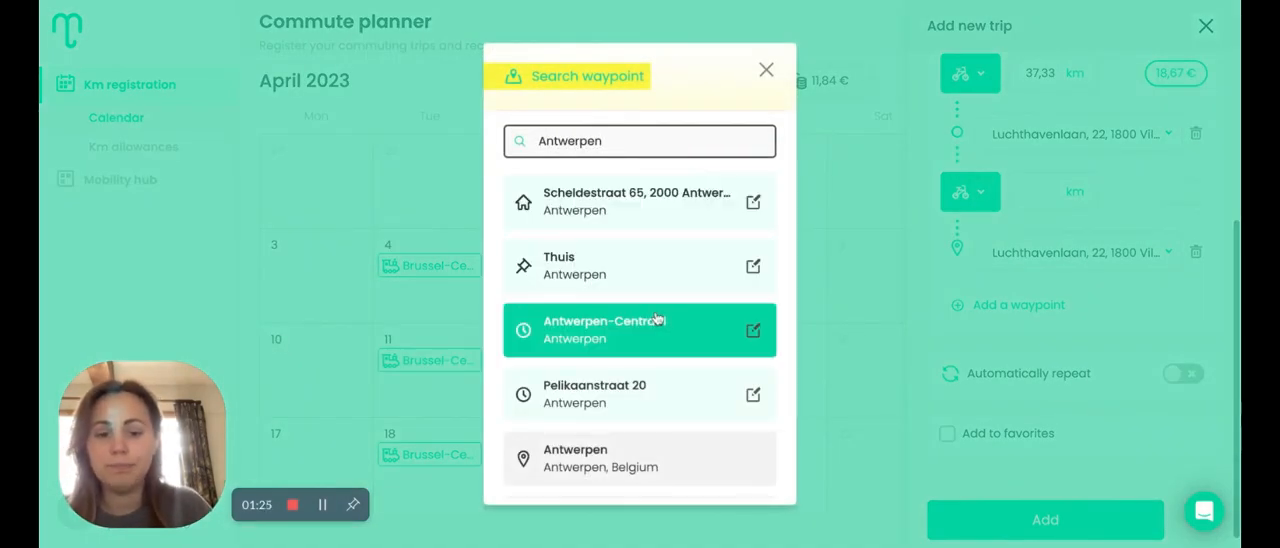
click(657, 318)
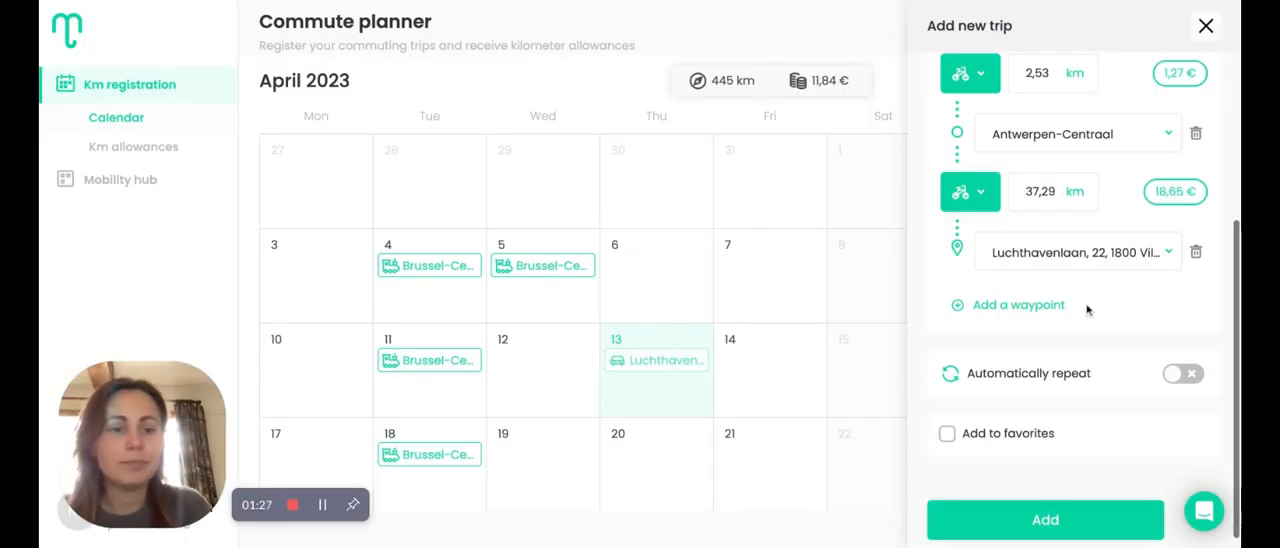
Add another waypoint after Antwerpen-Centraal, search for "Brussel centr" and pick Brussel-Centraal as the stop
click(1043, 304)
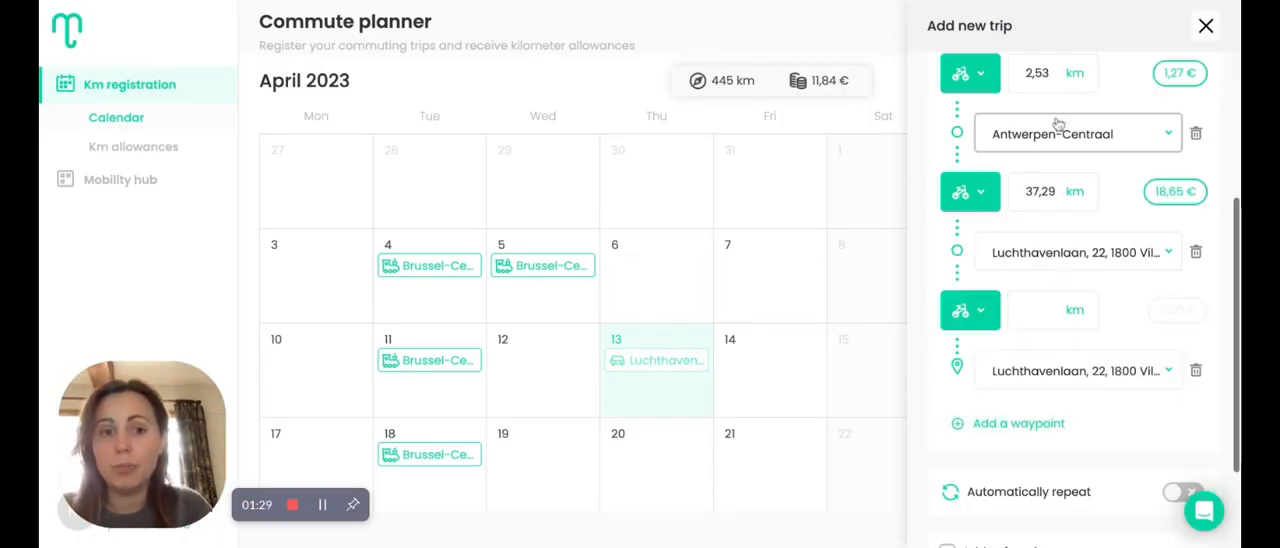
click(1030, 262)
click(1046, 507)
text(Brussels)
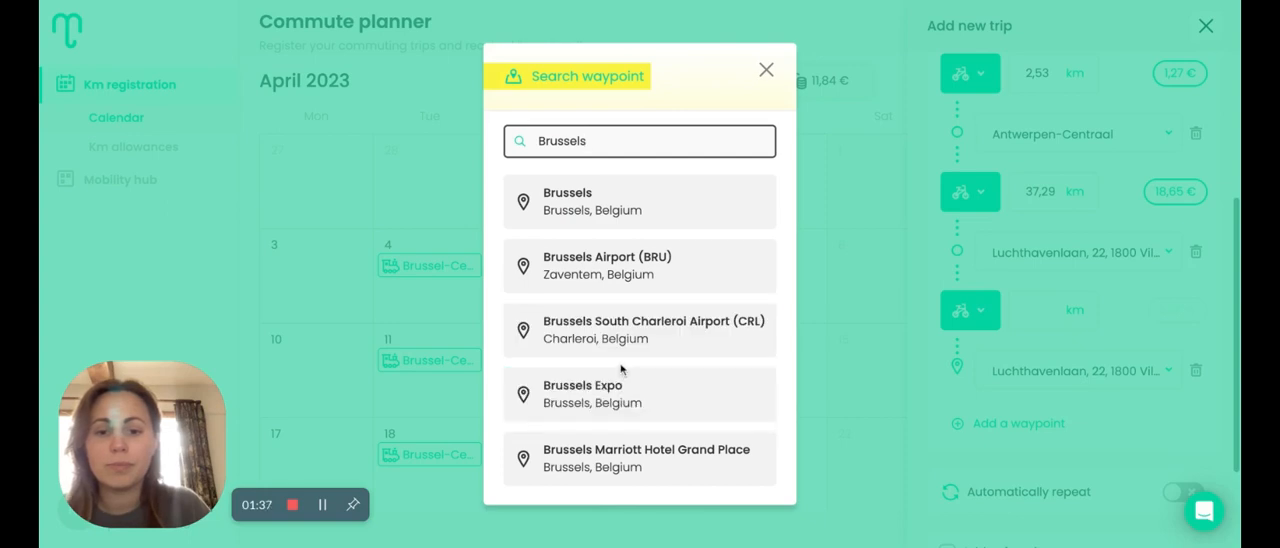
key(BackSpace)
text( centr)
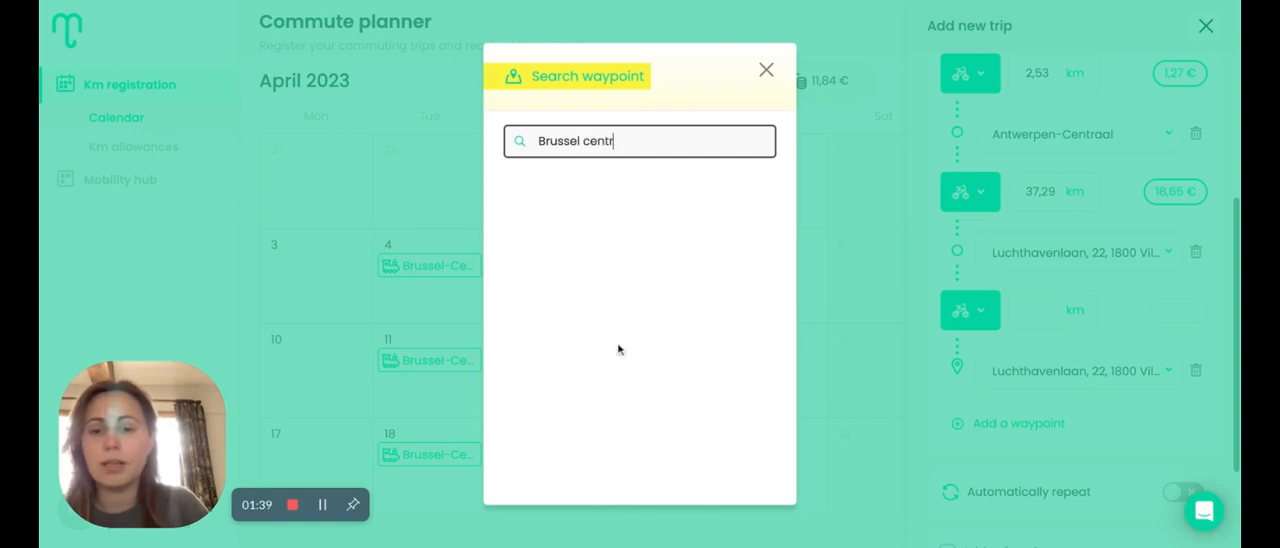
click(630, 210)
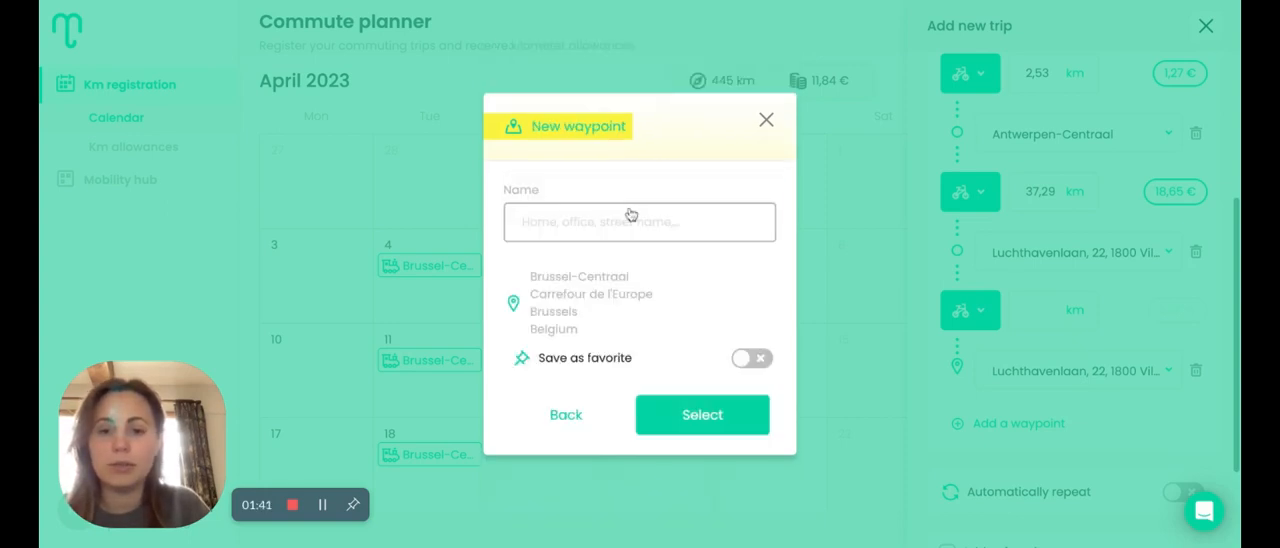
Mark the new waypoint as a favorite named "Brussels Train" and use it in the route
click(742, 359)
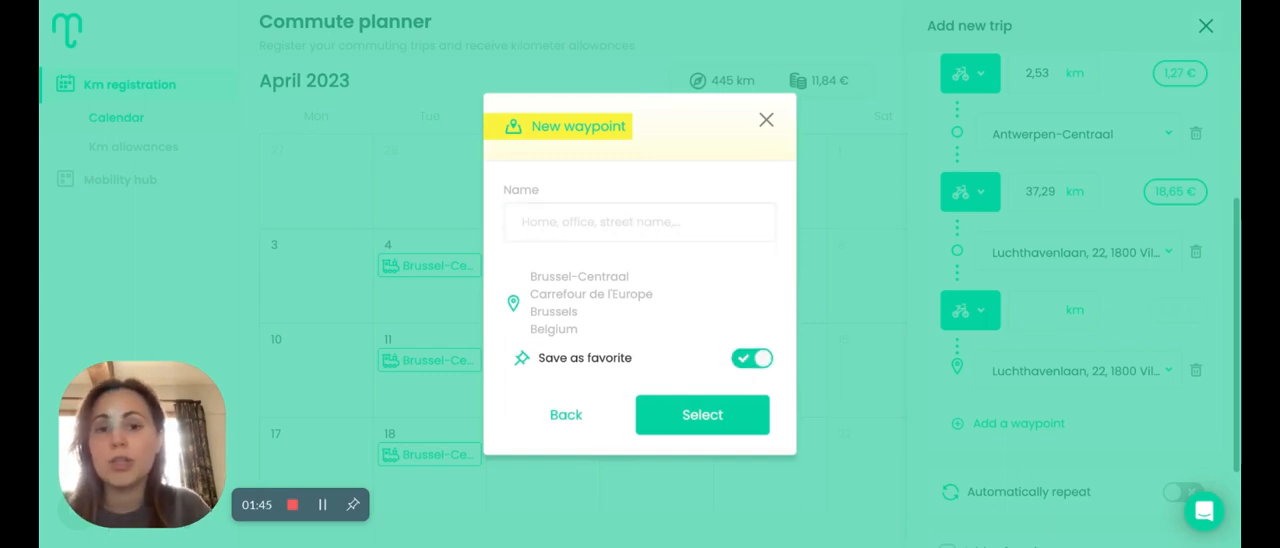
click(646, 216)
text(Bru)
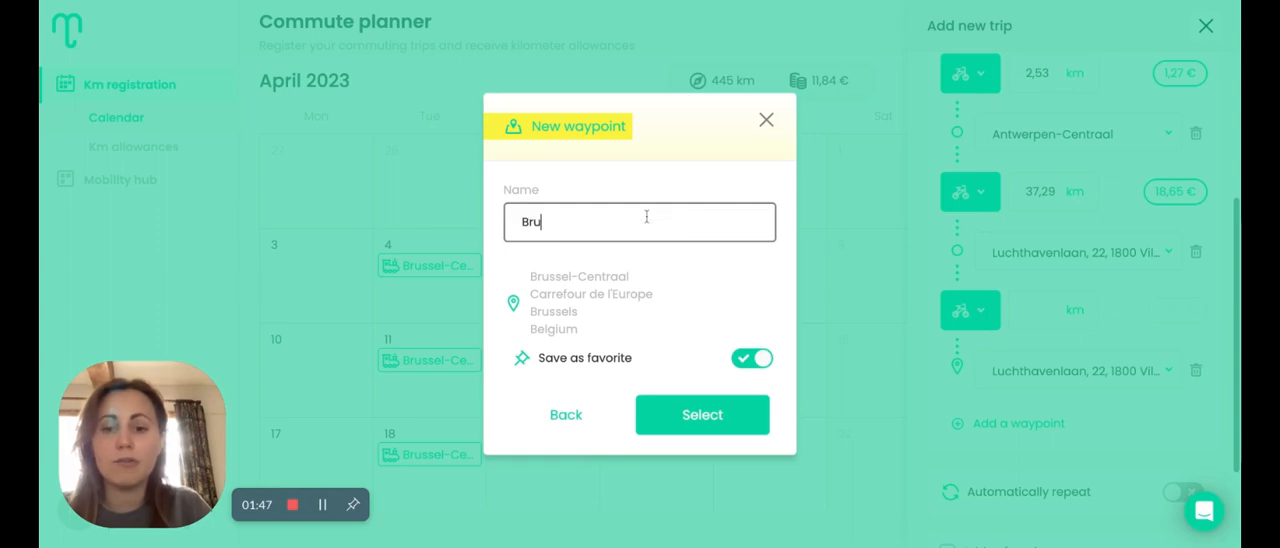
text(ssels Train)
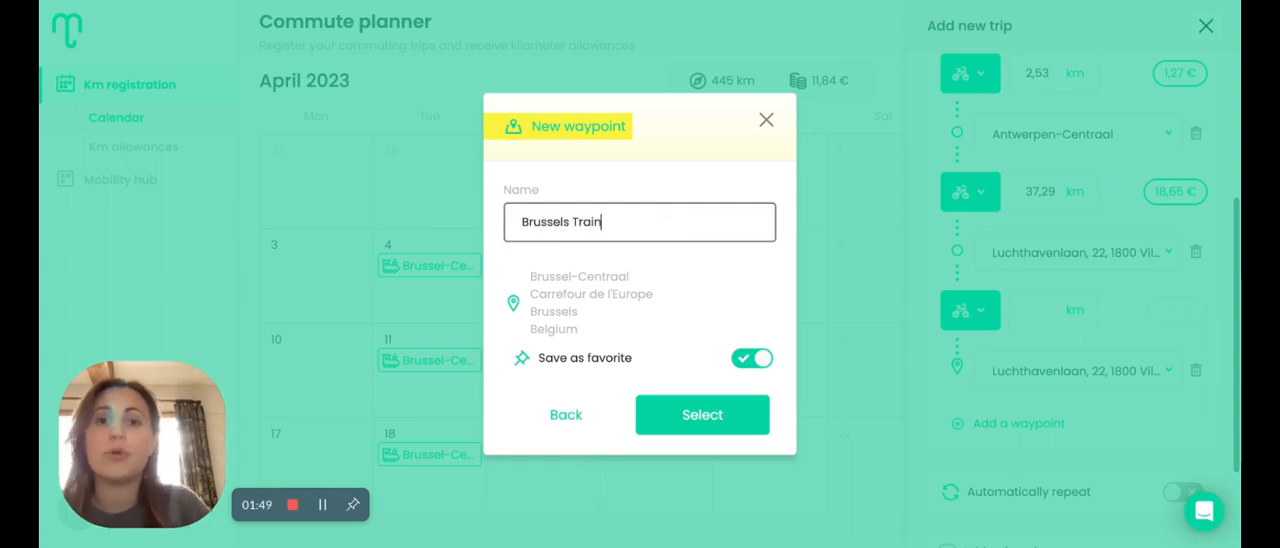
click(701, 415)
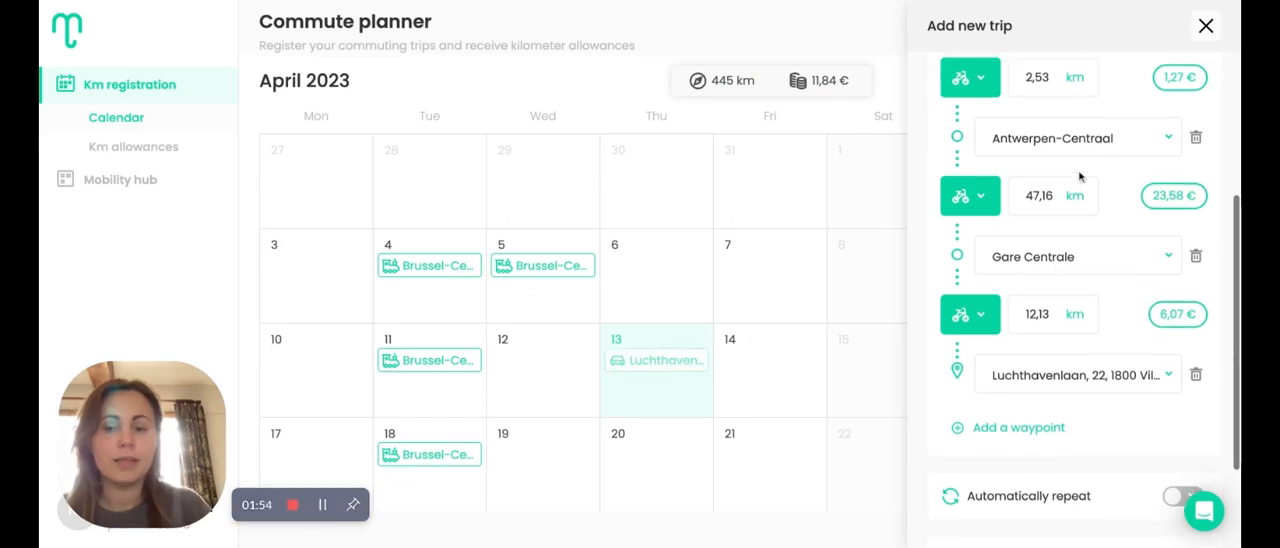
Set the transport mode between Antwerpen-Centraal and Gare Centrale to Train
scroll(1079, 177, up, 1)
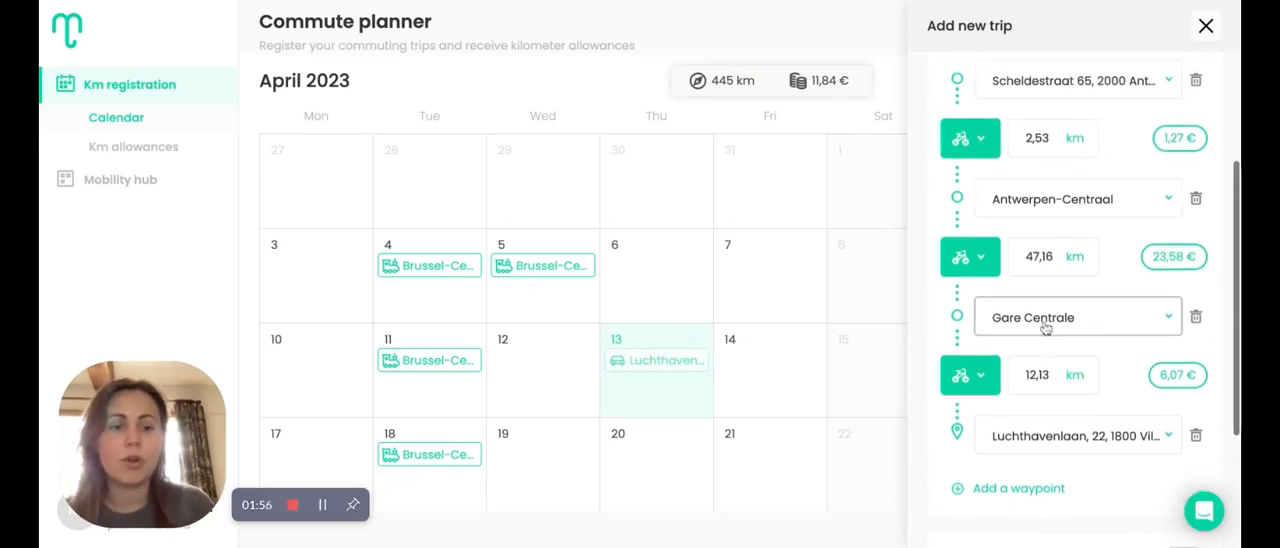
scroll(1045, 320, up, 1)
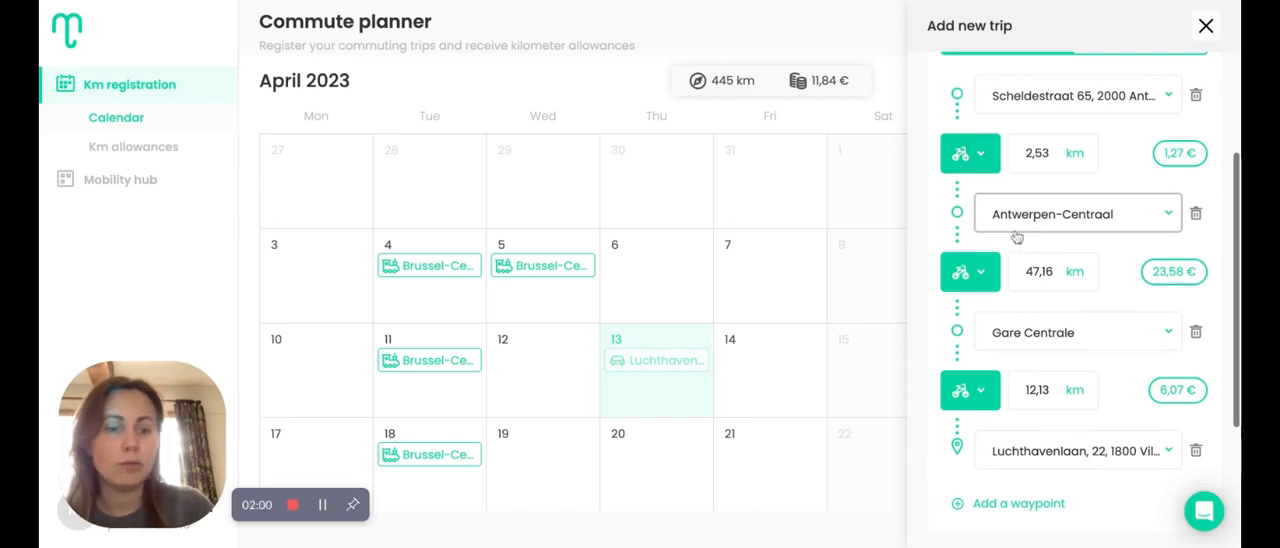
click(980, 284)
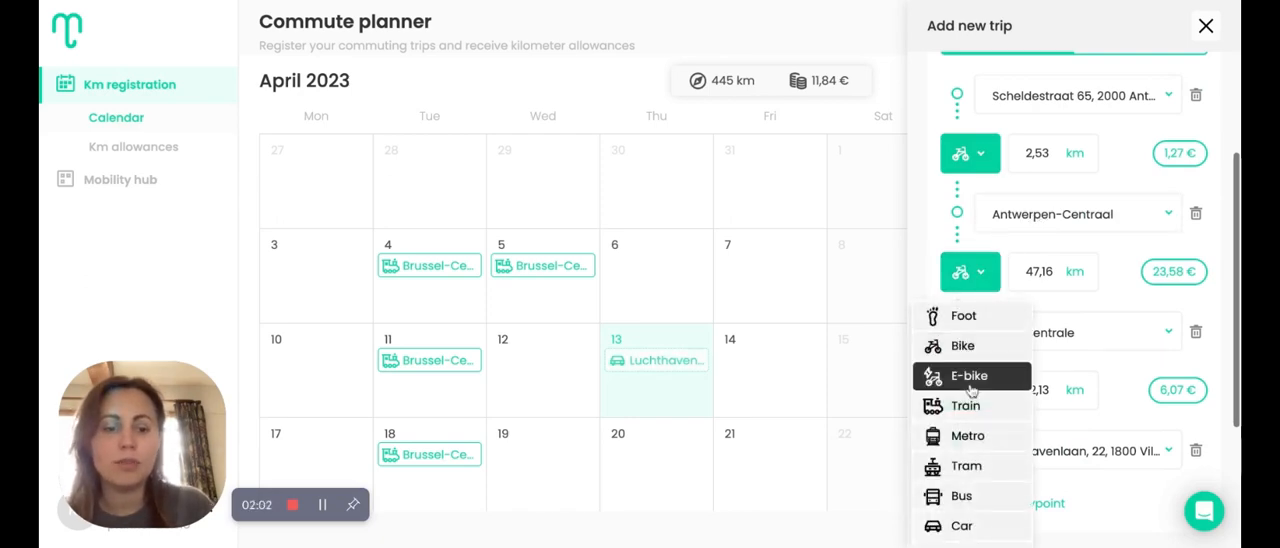
scroll(970, 392, down, 1)
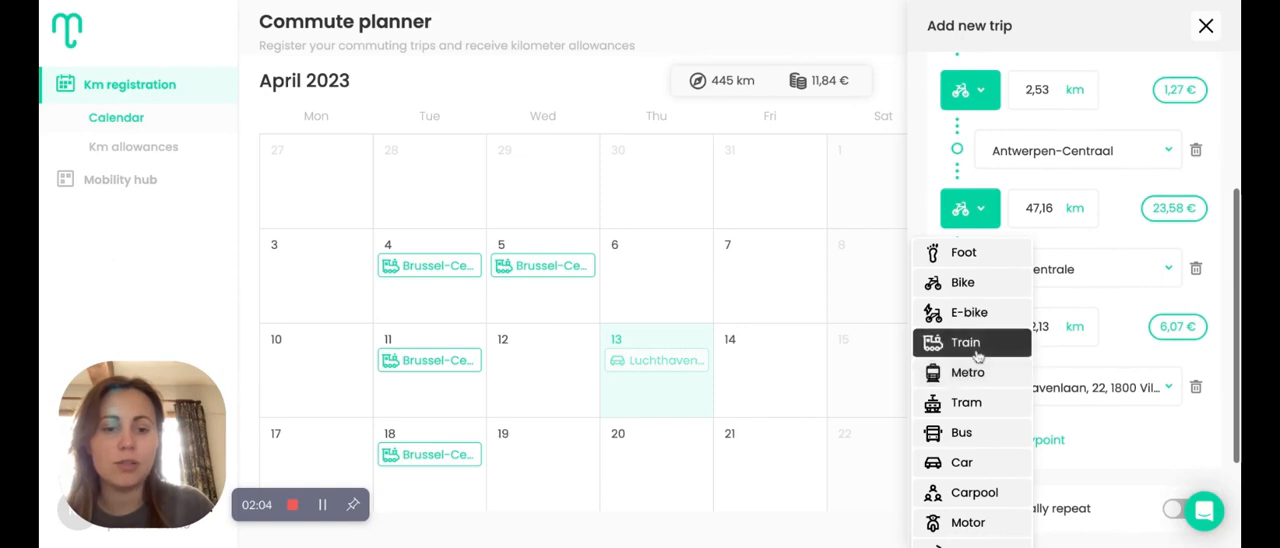
click(962, 356)
Set the transport mode of the first leg, up to Antwerpen-Centraal, to Kick scooter
scroll(983, 217, up, 1)
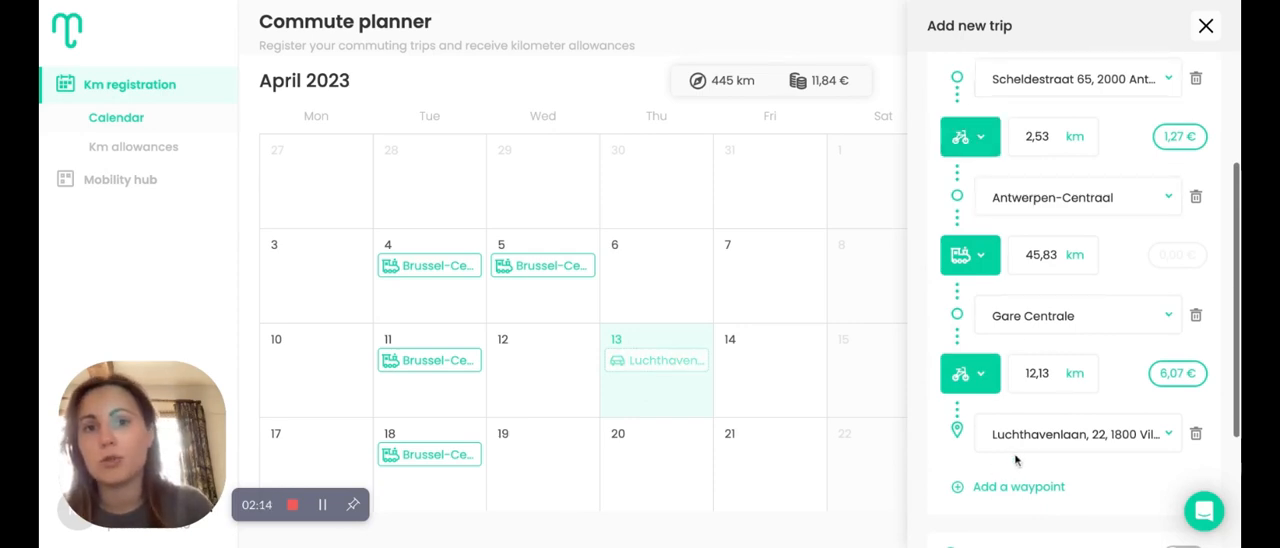
click(962, 140)
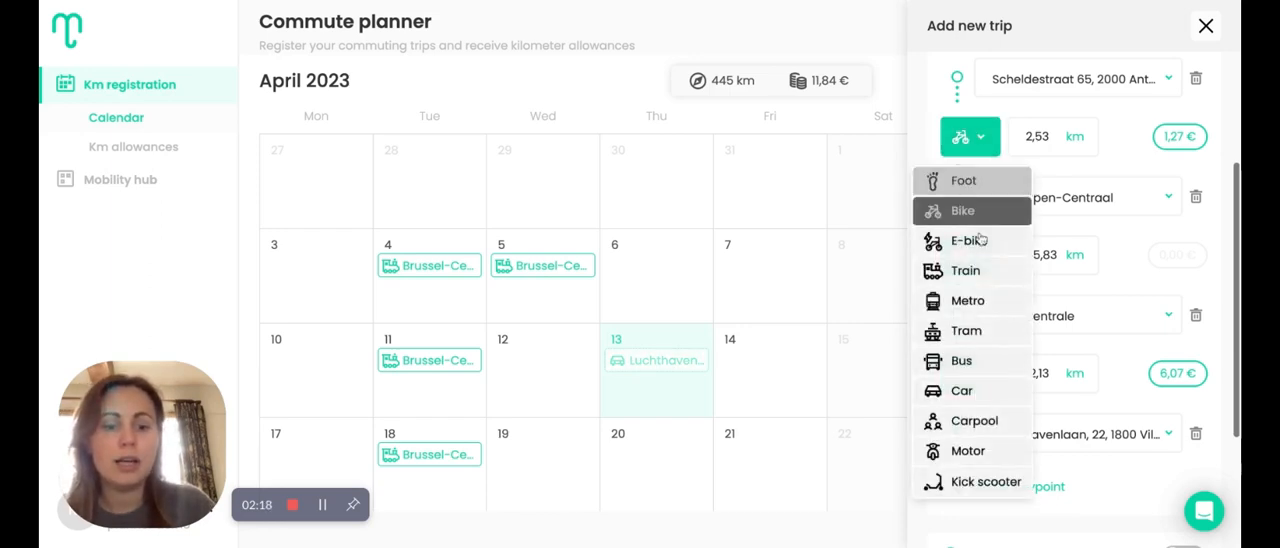
click(986, 481)
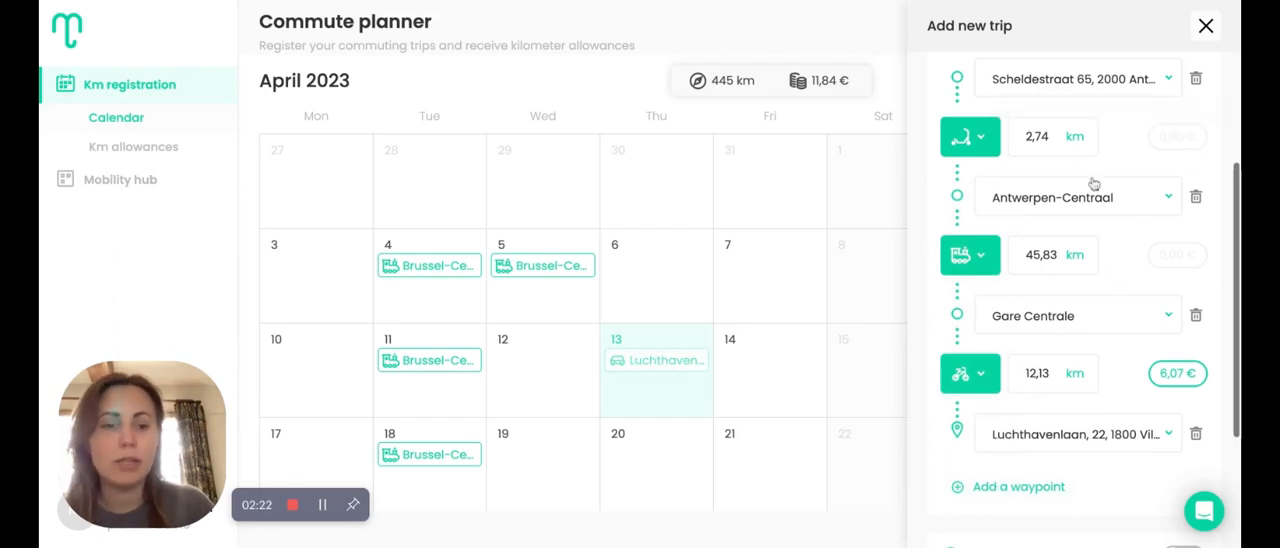
Make the trip repeat automatically every 1 week on Thursday
scroll(950, 420, down, 1)
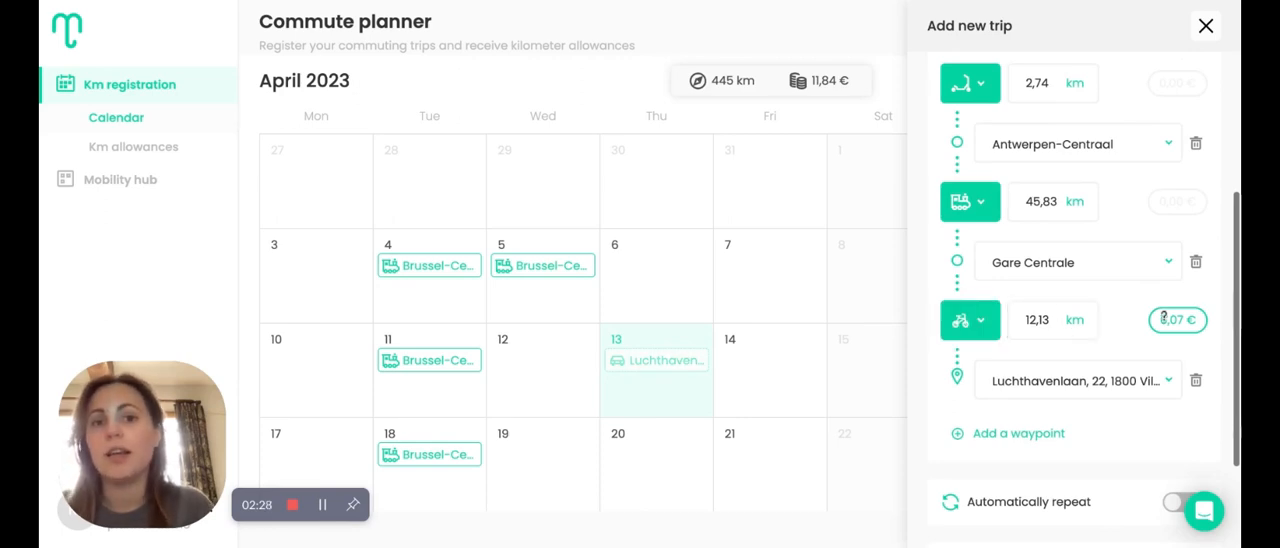
scroll(1163, 317, down, 3)
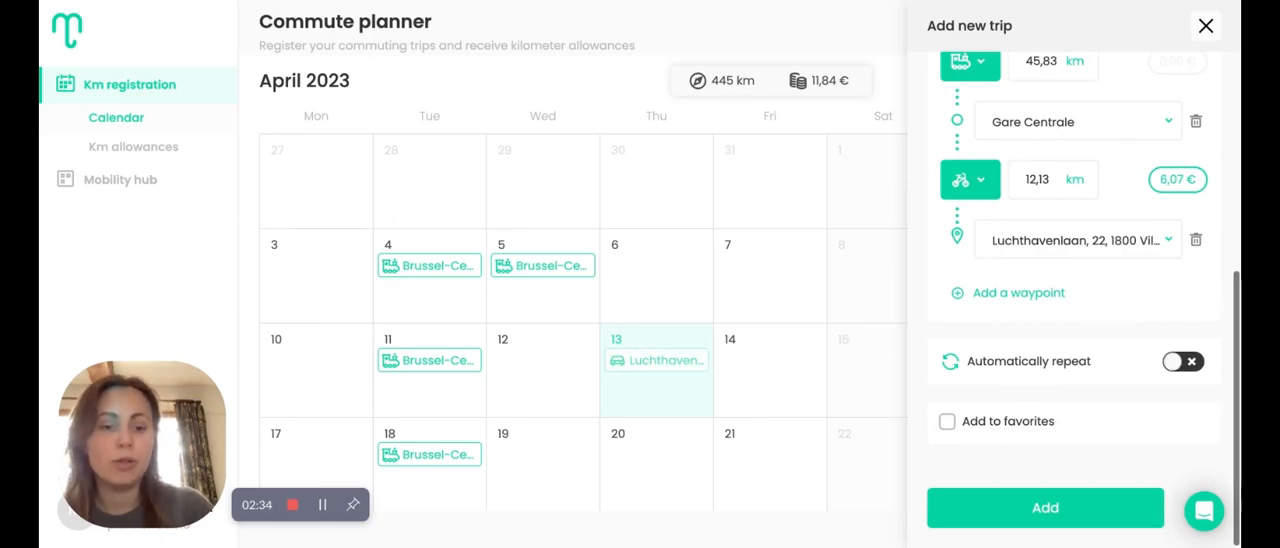
click(1178, 362)
scroll(1131, 439, down, 1)
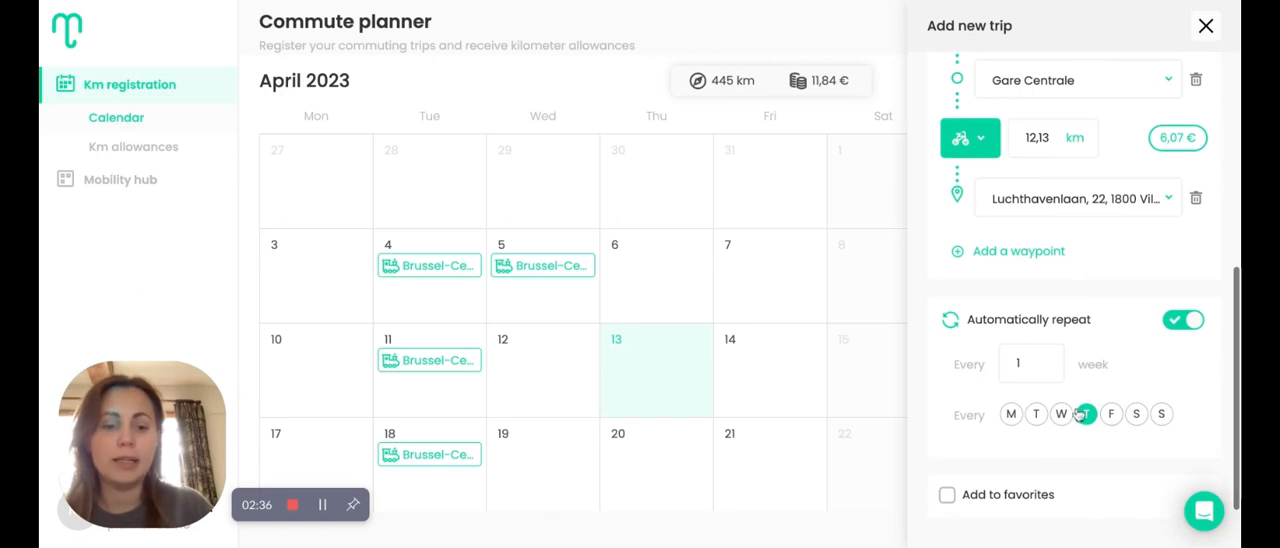
click(1084, 415)
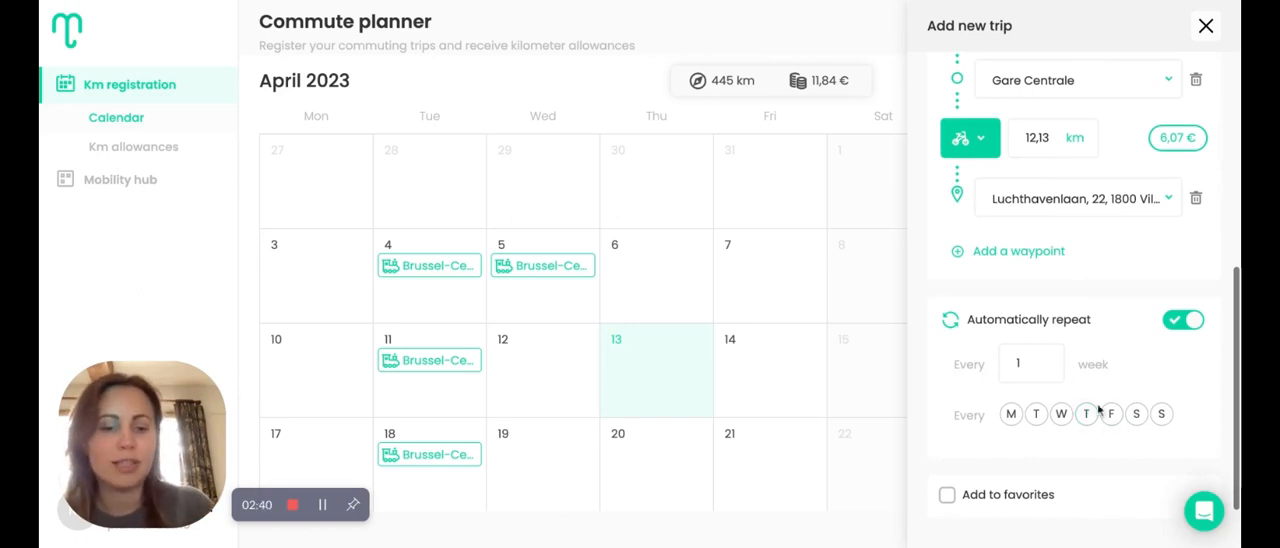
click(1087, 416)
Include the trip in the favorites and add it to the calendar
scroll(1089, 422, down, 2)
click(1001, 427)
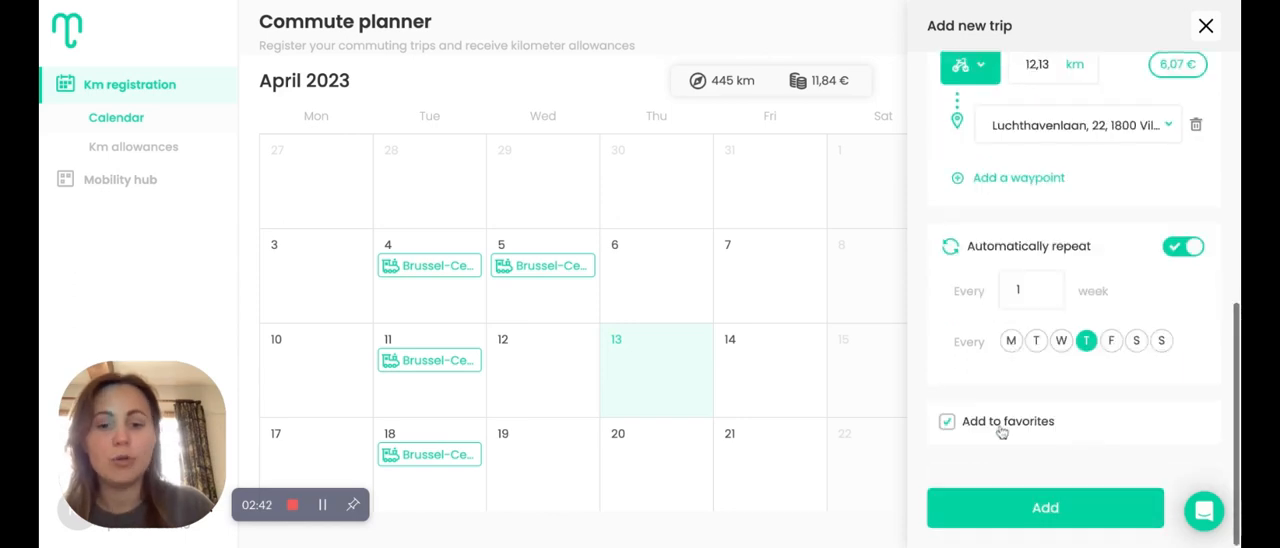
click(1045, 508)
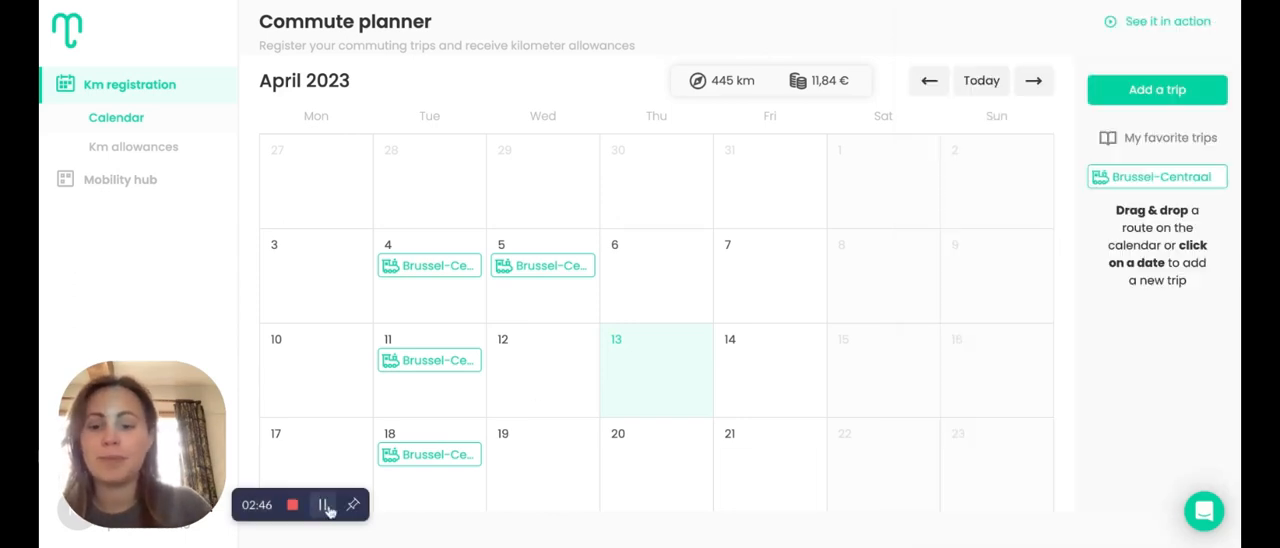
Review the month's calendar and place the newly saved favorite trip on 14 and 21 April
scroll(812, 425, down, 2)
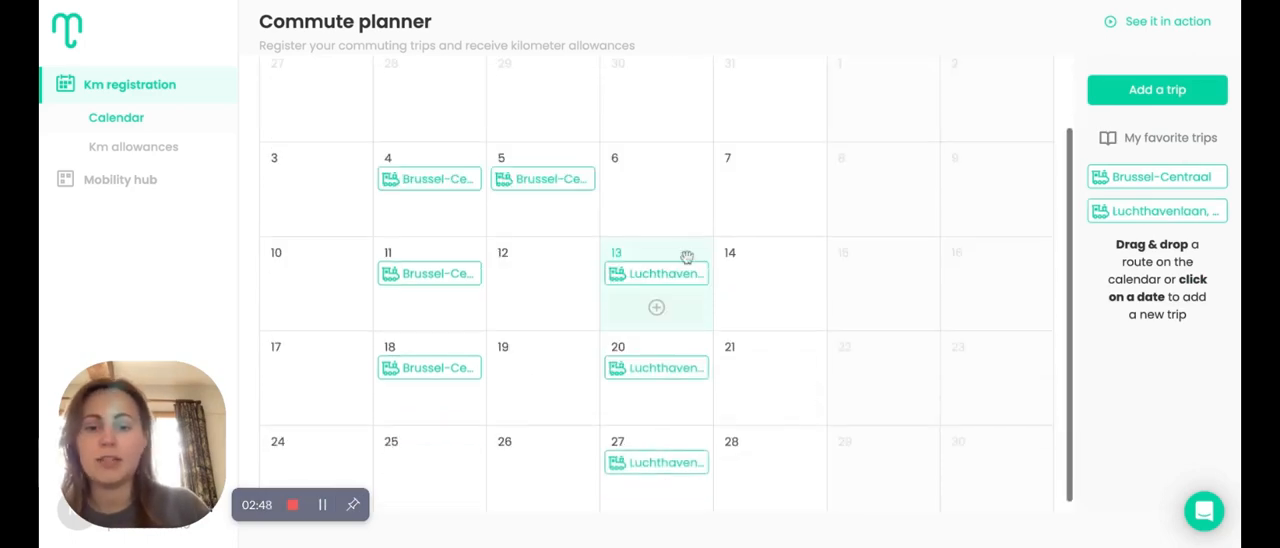
scroll(662, 456, up, 2)
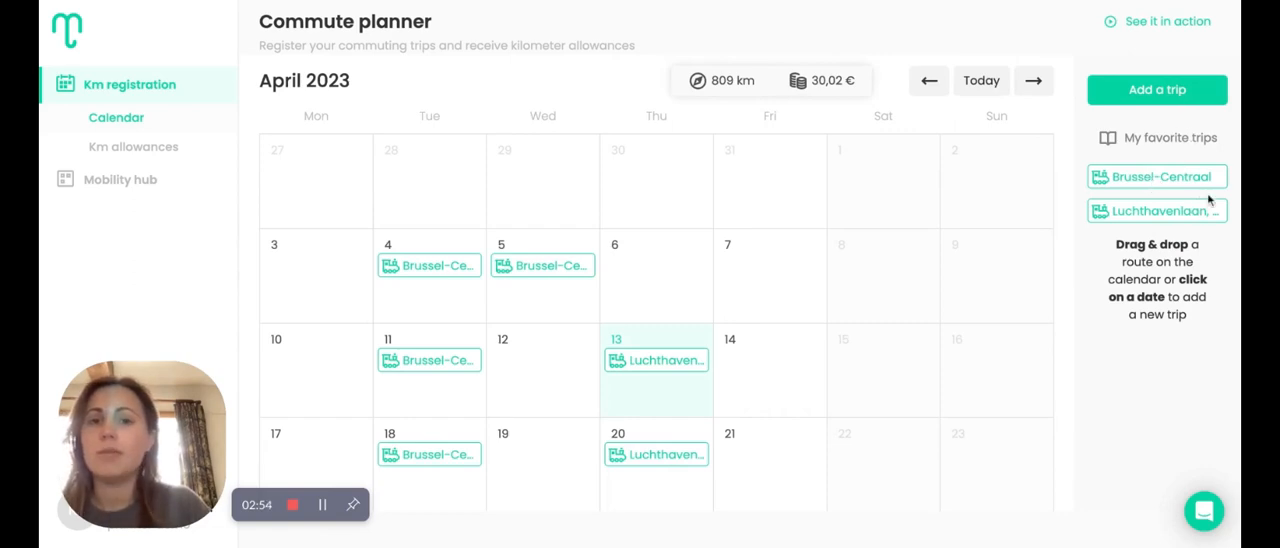
drag(1190, 218, 768, 392)
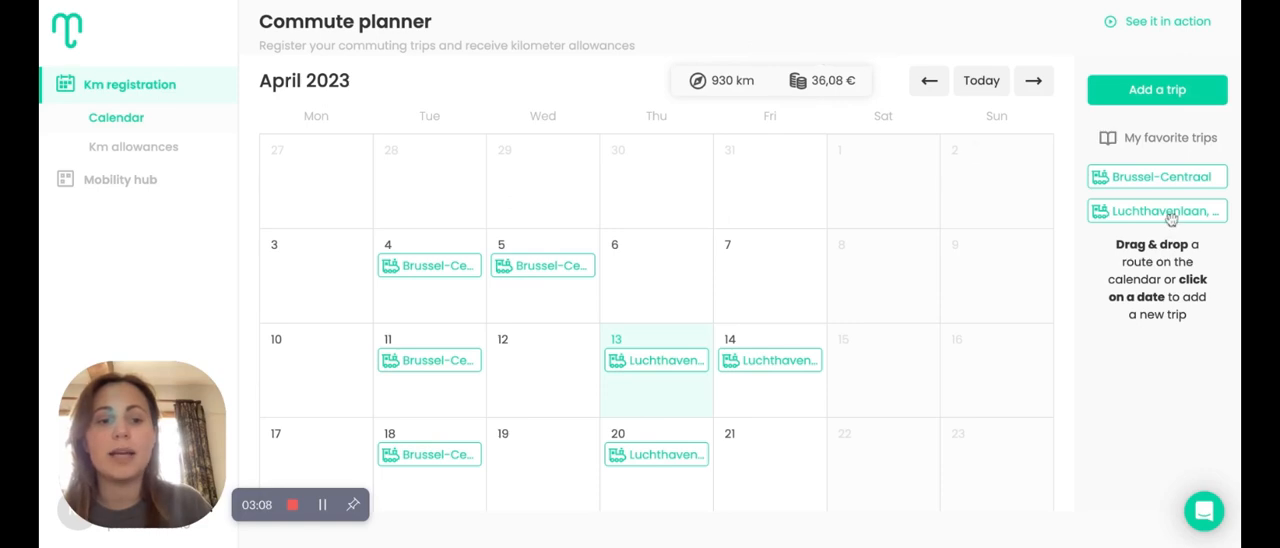
drag(1171, 217, 768, 436)
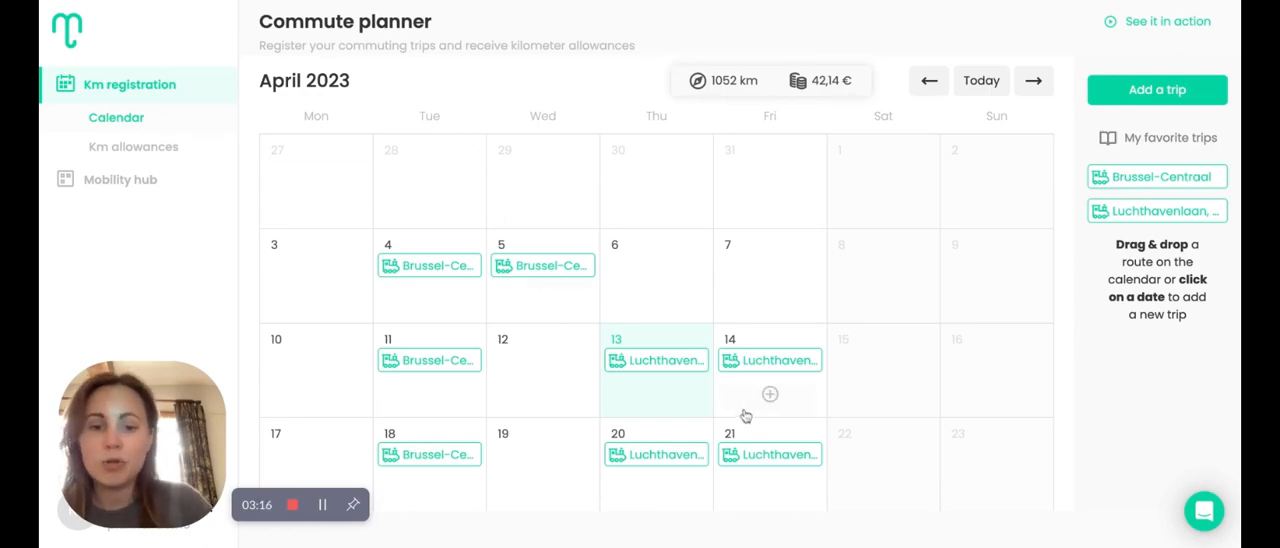
Check the statuses and amounts in the kilometer allowances list, and return to the commute calendar
click(121, 159)
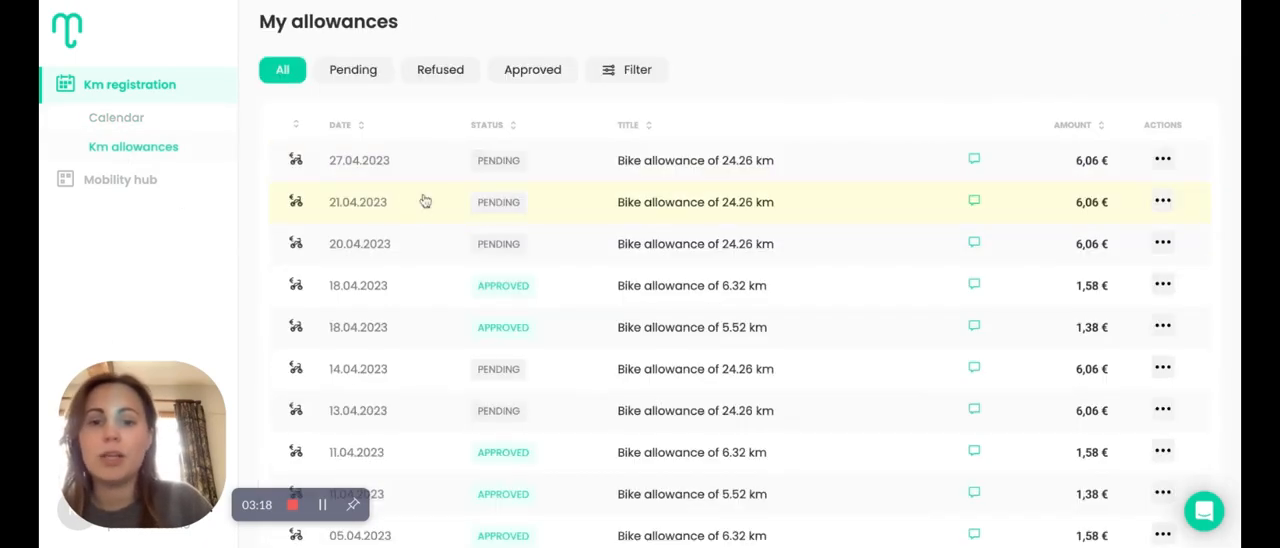
scroll(866, 434, down, 2)
scroll(866, 434, up, 2)
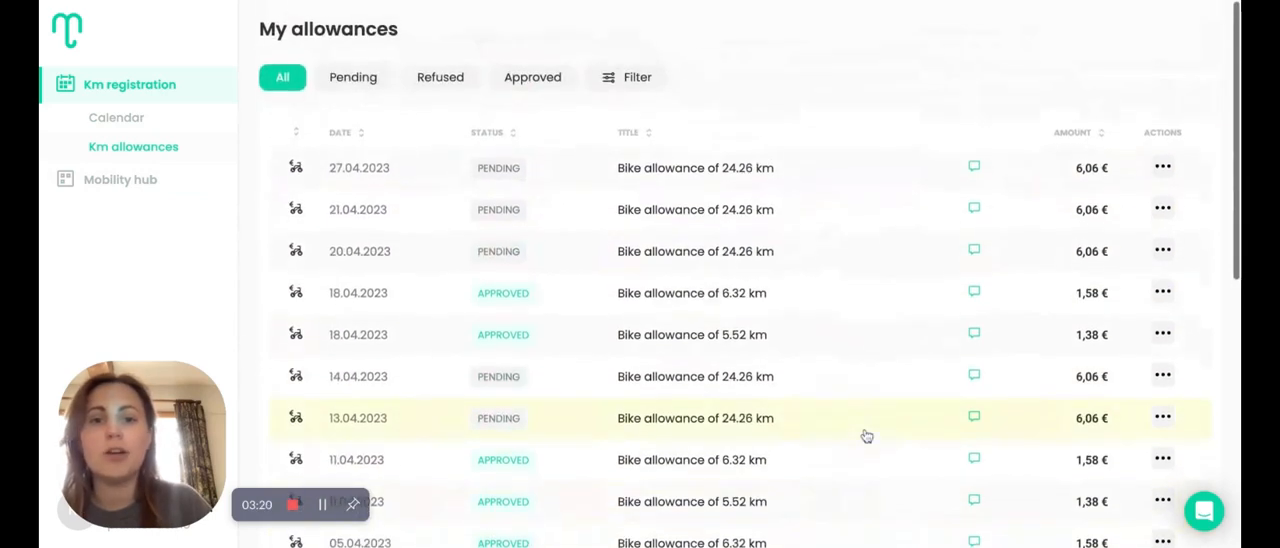
click(114, 121)
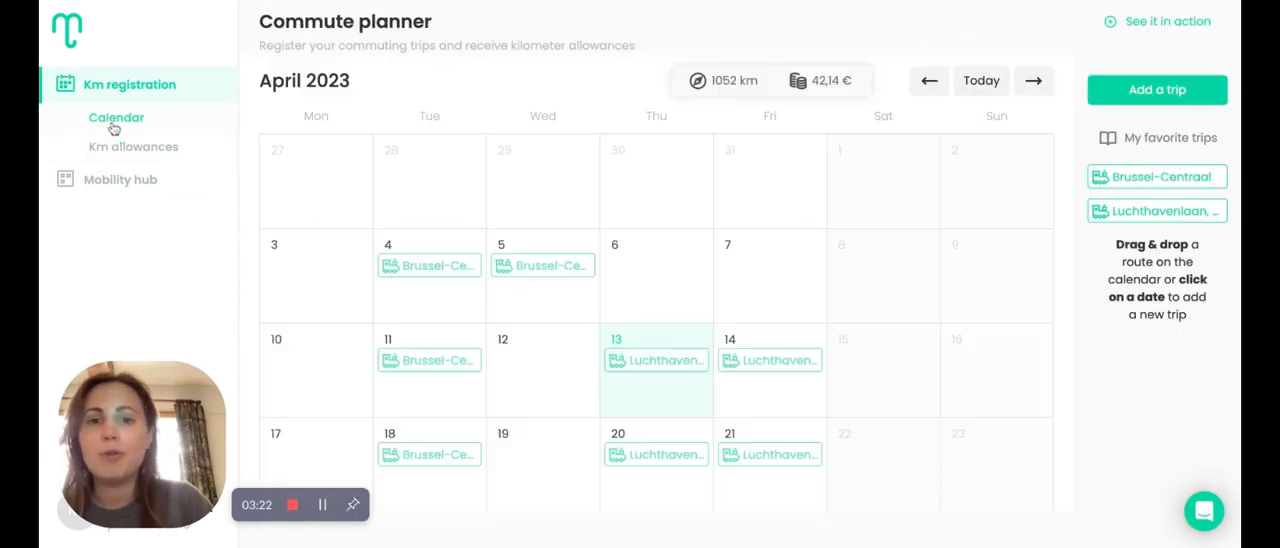